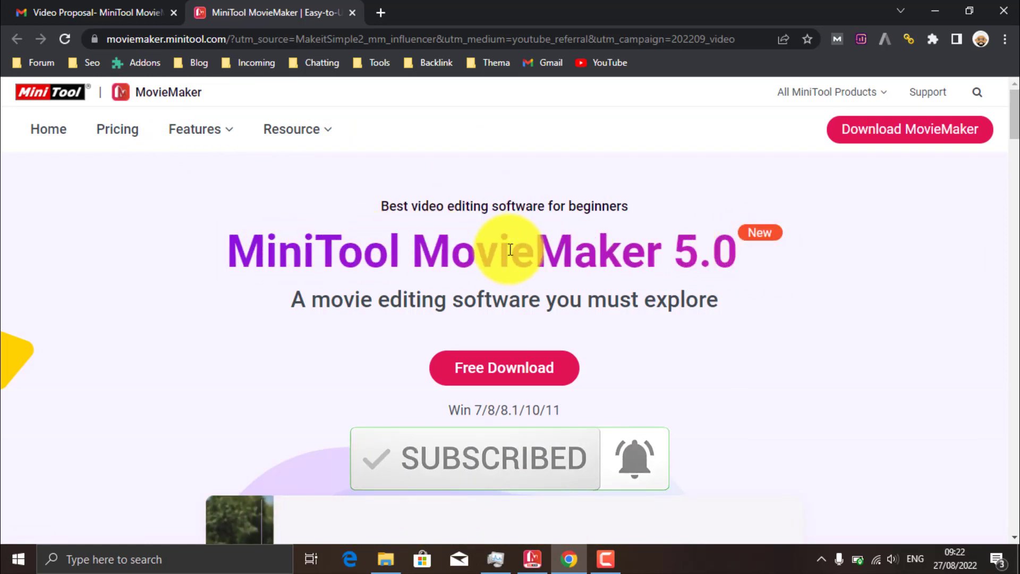
Bring MiniTool MovieMaker to the front and start a new empty project
{"action": "scroll", "coordinate": [675, 329], "scroll_direction": "down", "scroll_amount": 3}
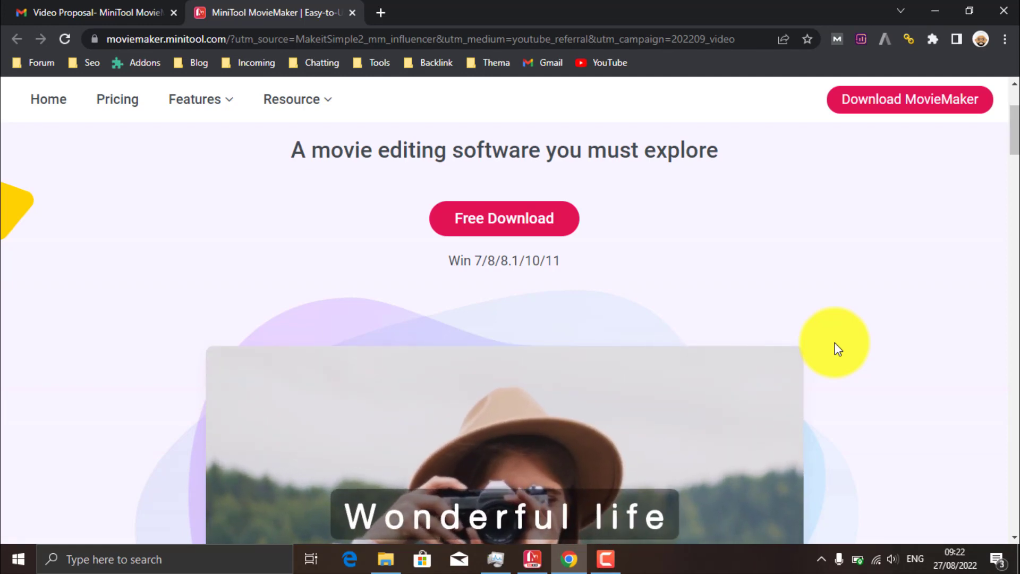
{"action": "scroll", "coordinate": [736, 481], "scroll_direction": "up", "scroll_amount": 3}
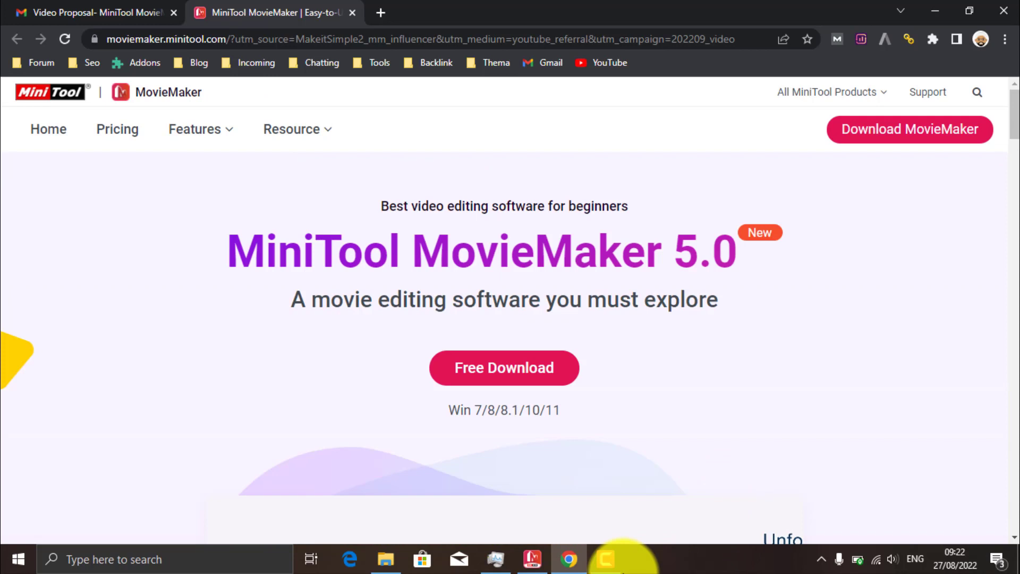
{"action": "left_click", "coordinate": [538, 557]}
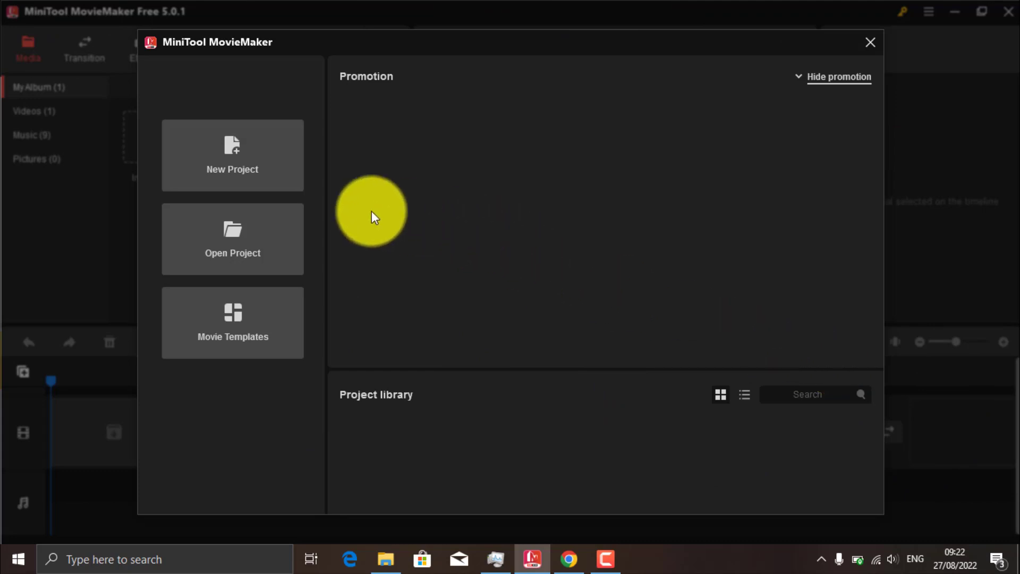
{"action": "left_click", "coordinate": [220, 150]}
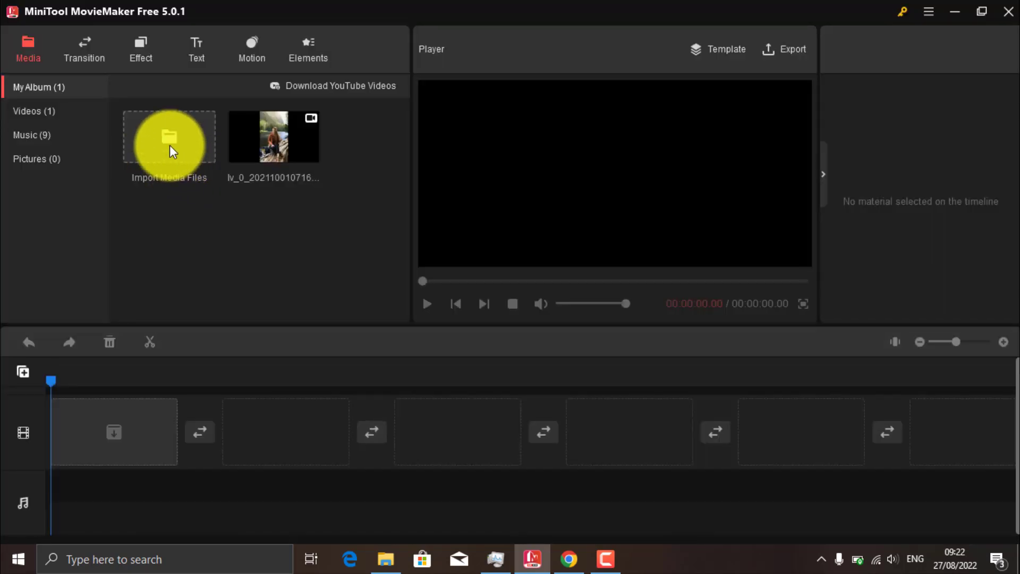
Import video ini.mp4 from the Videos folder into My Album
{"action": "left_click", "coordinate": [170, 145]}
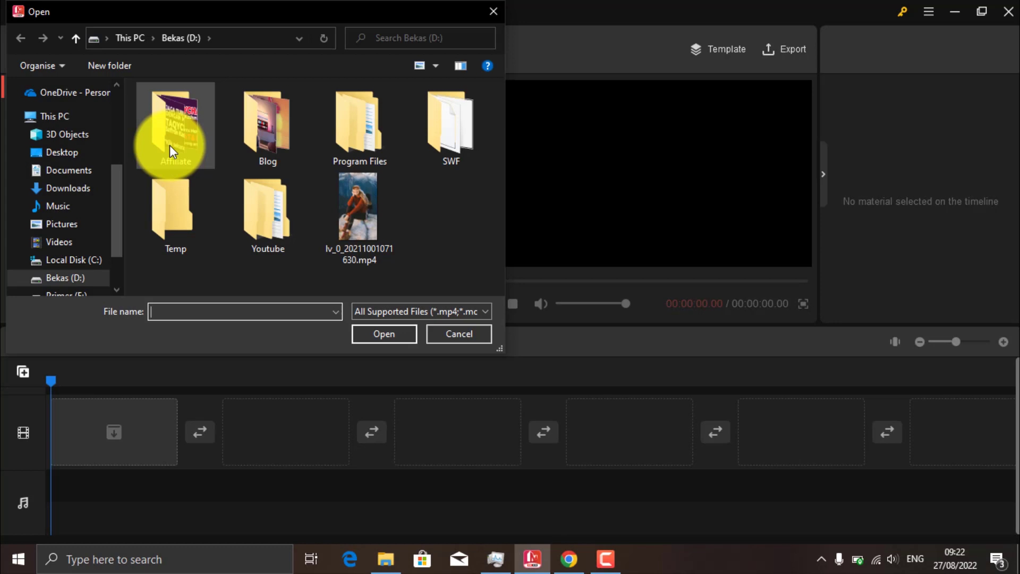
{"action": "left_click", "coordinate": [80, 244]}
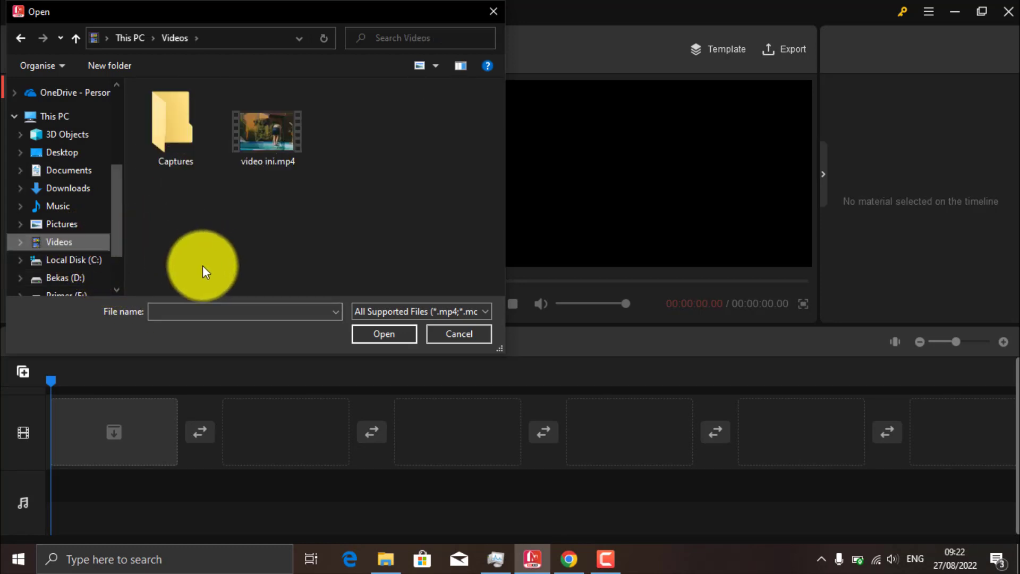
{"action": "left_click", "coordinate": [246, 132]}
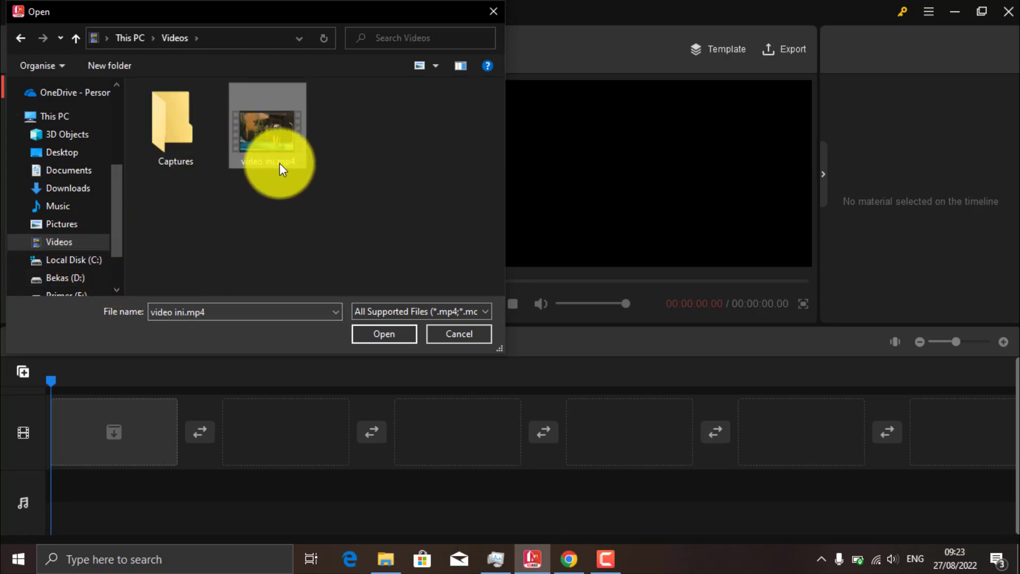
{"action": "left_click", "coordinate": [383, 334]}
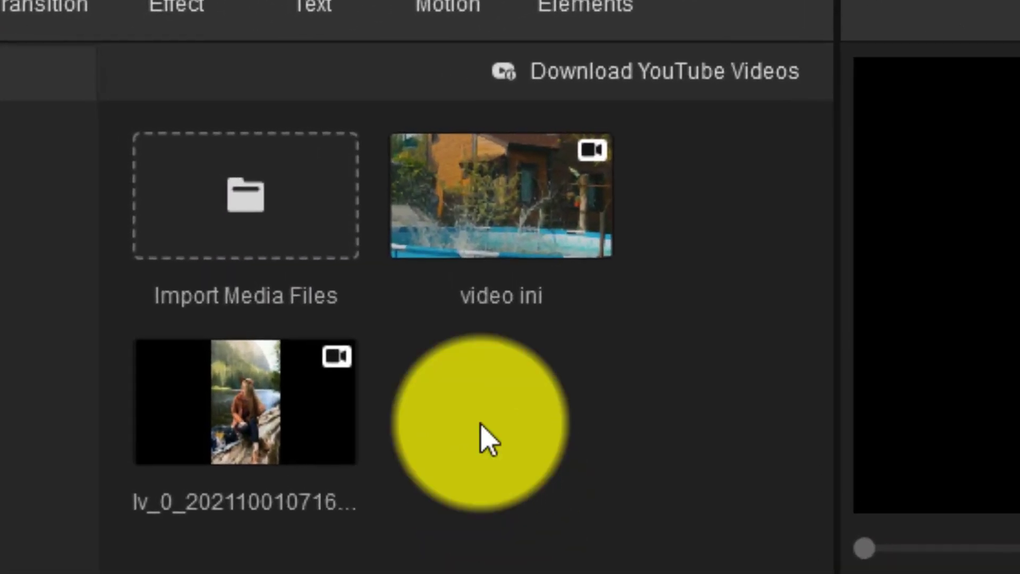
Add the video ini clip to the timeline as its first clip and play it in the Player
{"action": "mouse_move", "coordinate": [488, 250]}
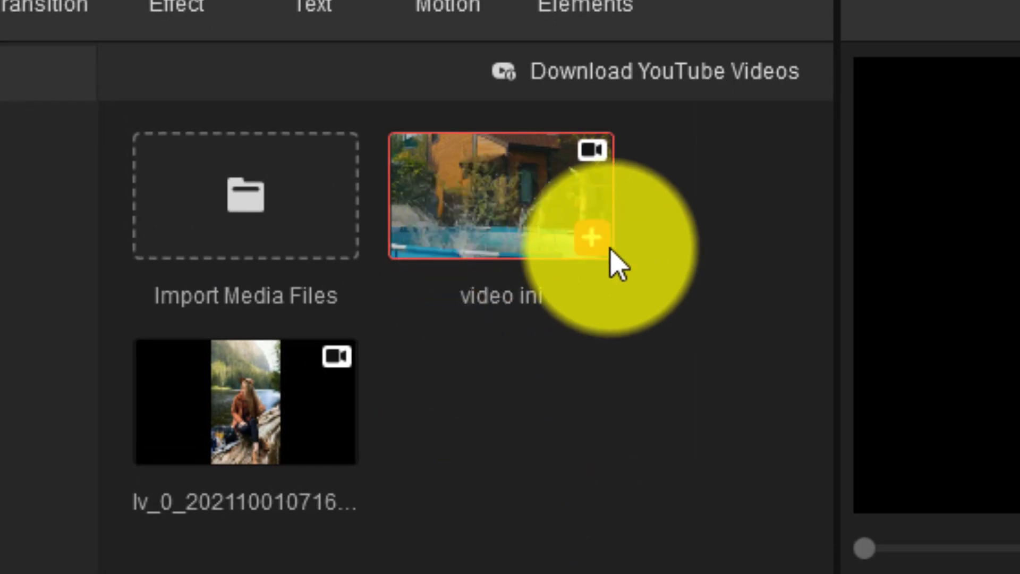
{"action": "left_click", "coordinate": [589, 249]}
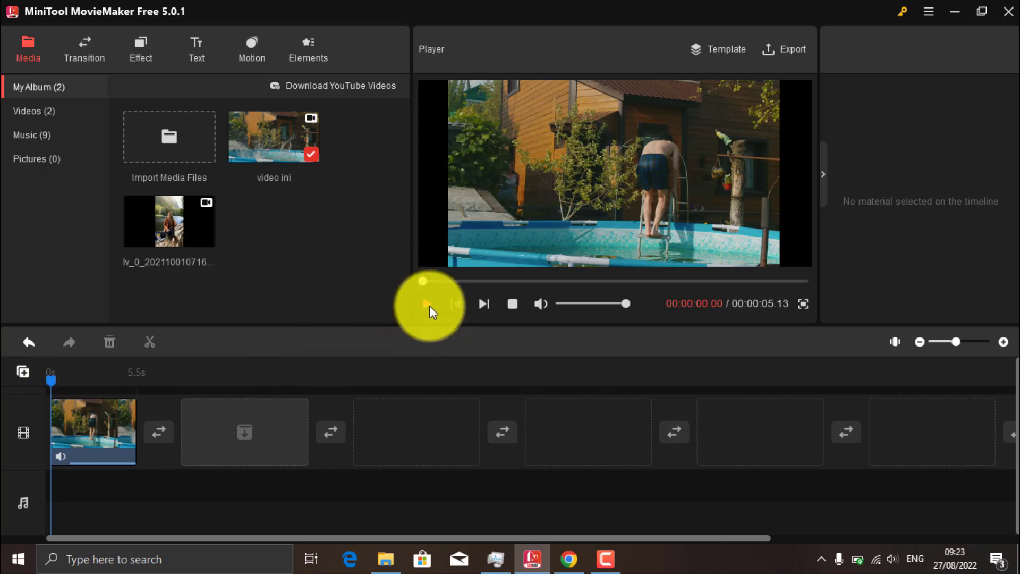
{"action": "left_click", "coordinate": [430, 305]}
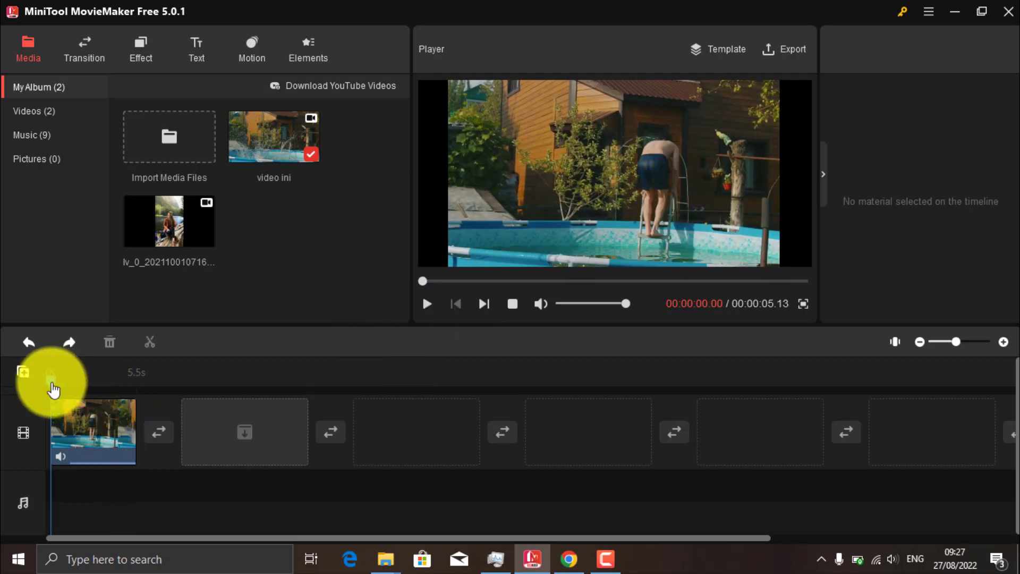
Split the video ini clip at 1 s and about 2.1 s into three pieces
{"action": "left_click_drag", "start_coordinate": [54, 390], "coordinate": [70, 394]}
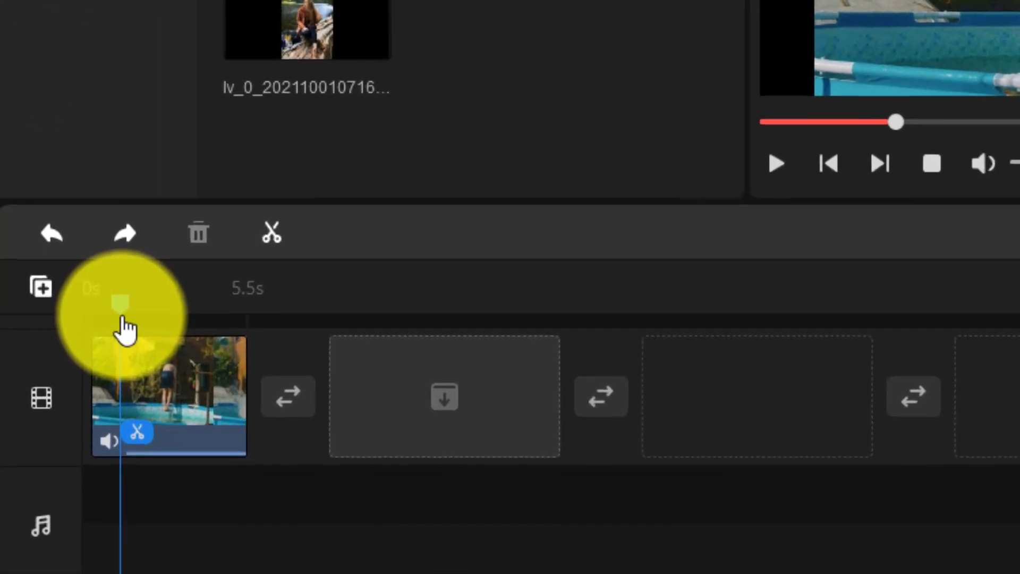
{"action": "left_click_drag", "start_coordinate": [125, 329], "coordinate": [125, 331]}
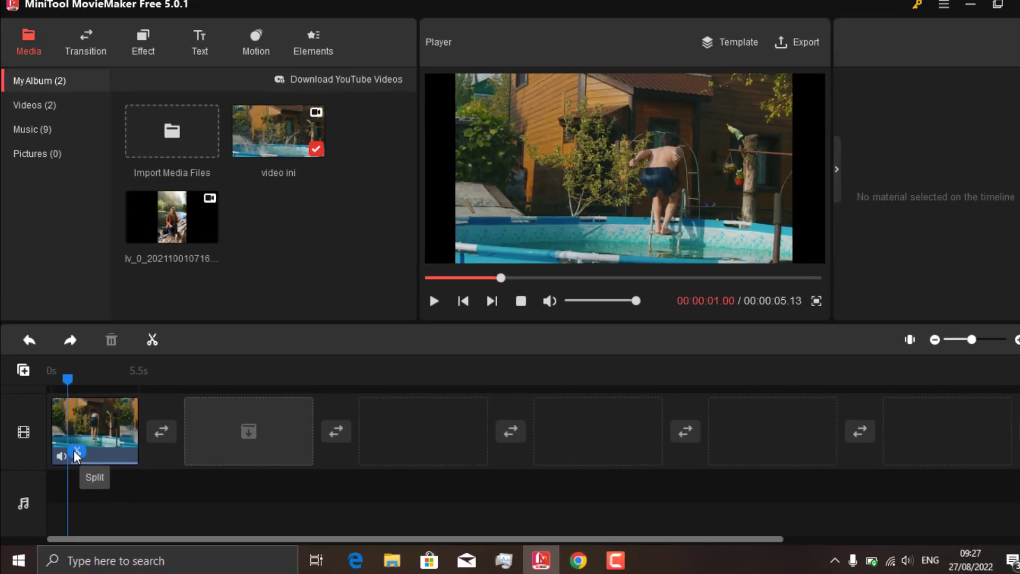
{"action": "left_click", "coordinate": [131, 431]}
{"action": "left_click", "coordinate": [117, 387]}
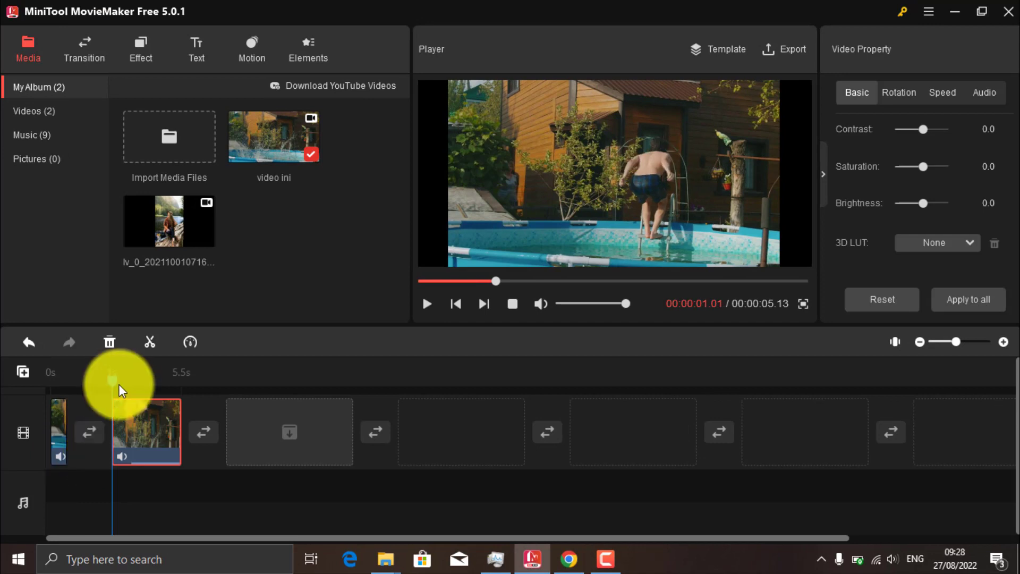
{"action": "left_click_drag", "start_coordinate": [113, 389], "coordinate": [130, 392]}
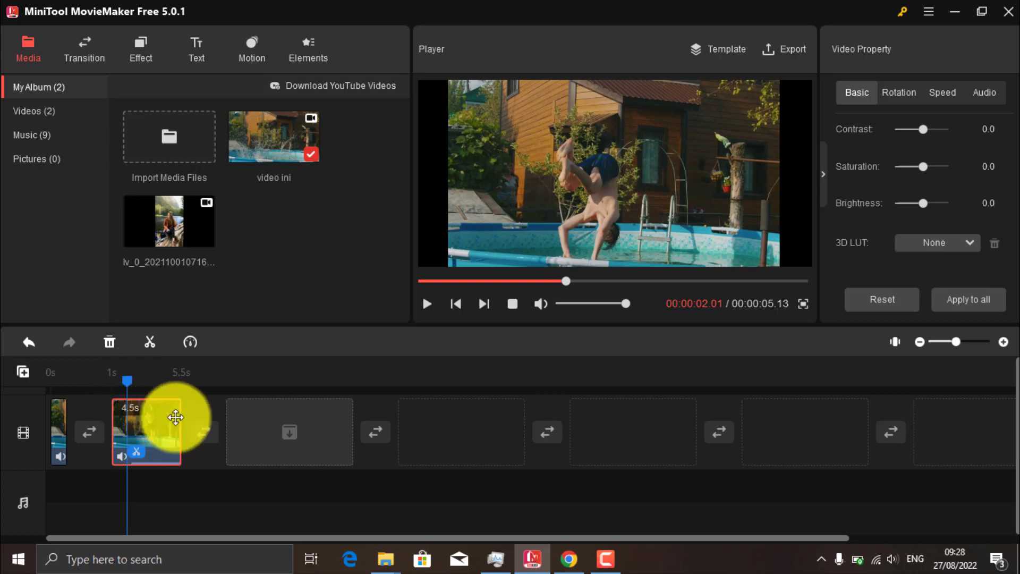
{"action": "left_click", "coordinate": [139, 454]}
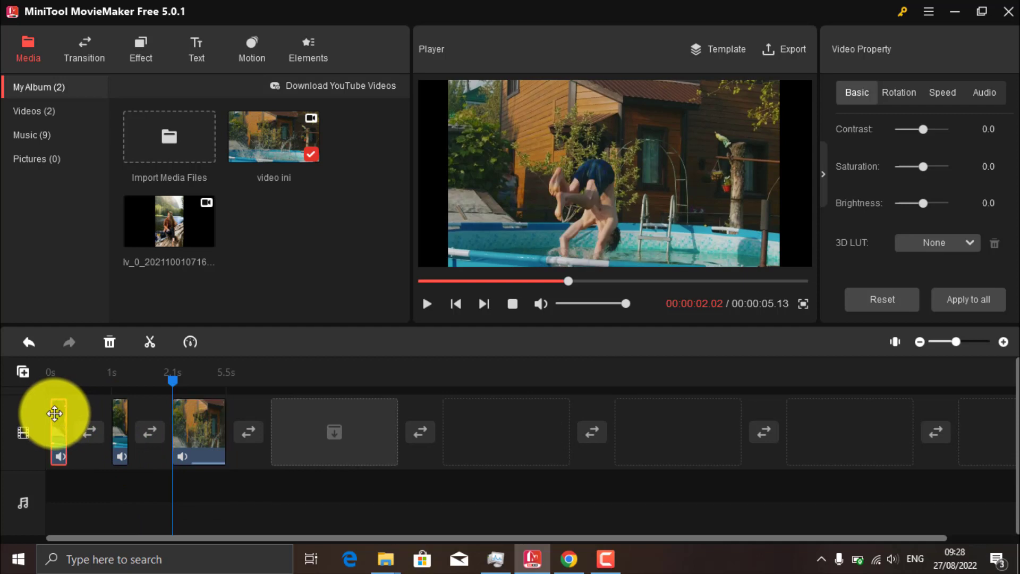
Select the short middle piece of the split clip
{"action": "left_click", "coordinate": [51, 417]}
{"action": "left_click", "coordinate": [119, 418]}
{"action": "left_click", "coordinate": [181, 433]}
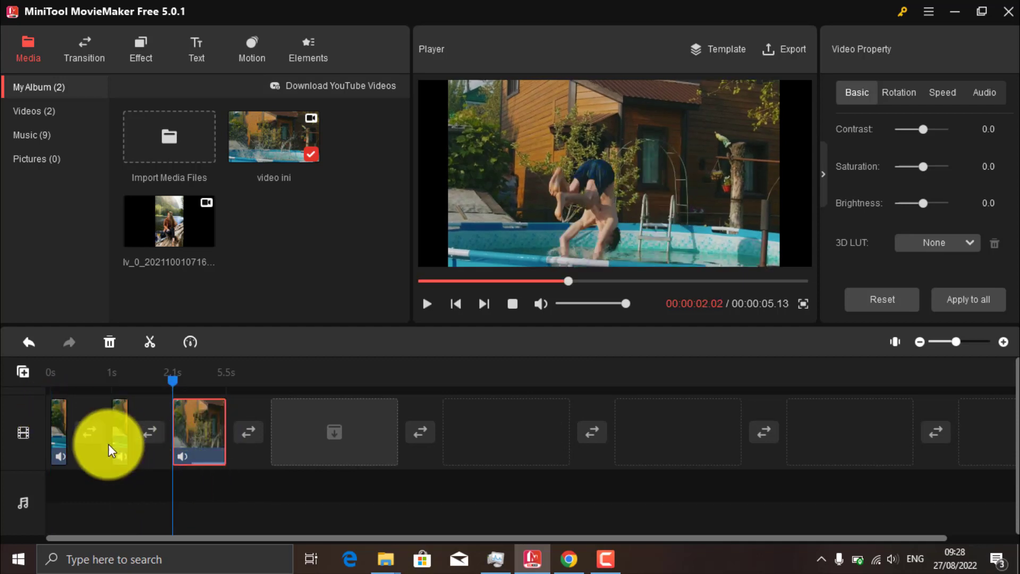
{"action": "left_click", "coordinate": [120, 417]}
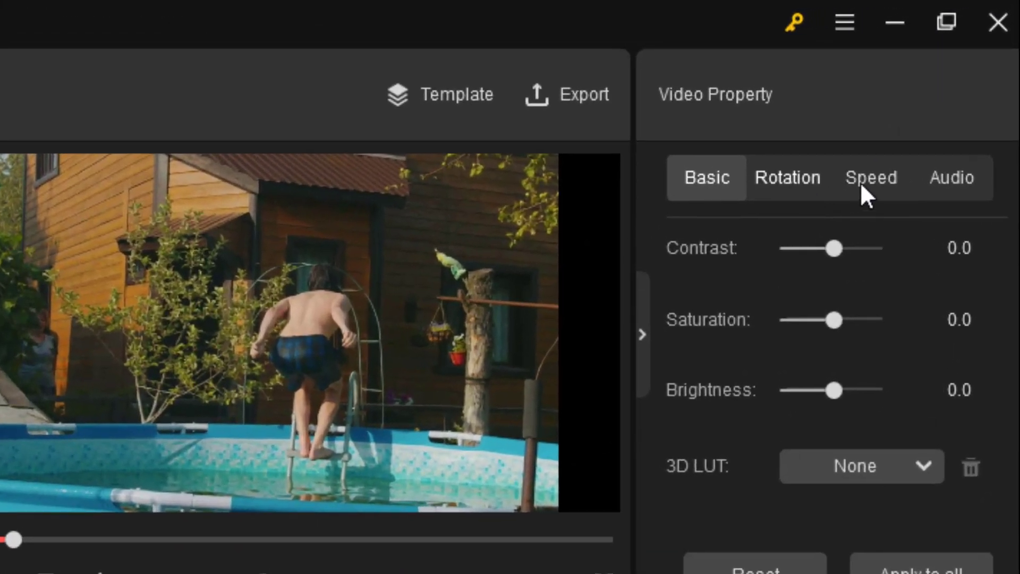
Slow the middle piece to 0.25x, then replay the 8.16-second edit from 0 s
{"action": "left_click", "coordinate": [943, 93]}
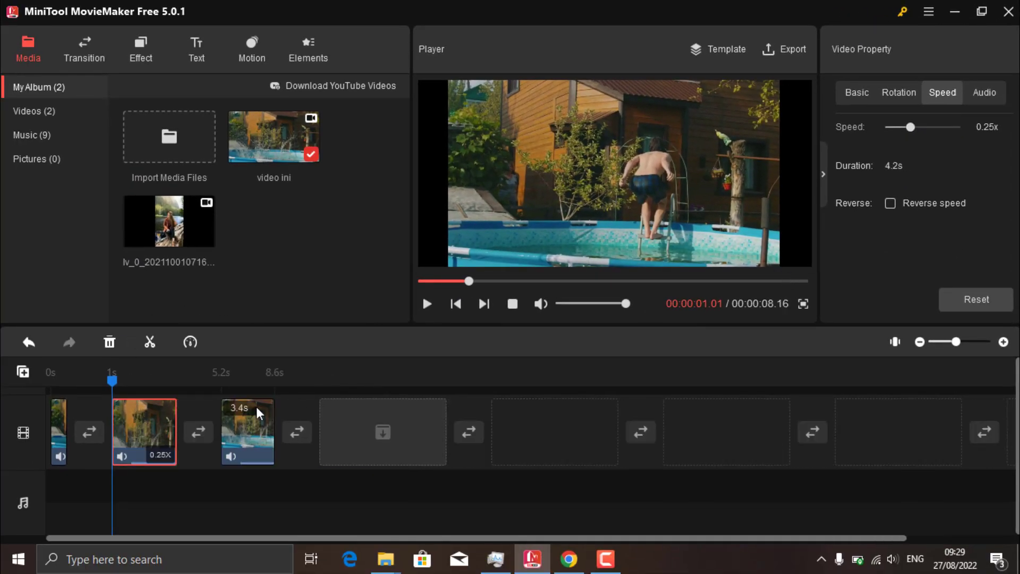
{"action": "left_click_drag", "start_coordinate": [117, 384], "coordinate": [36, 388]}
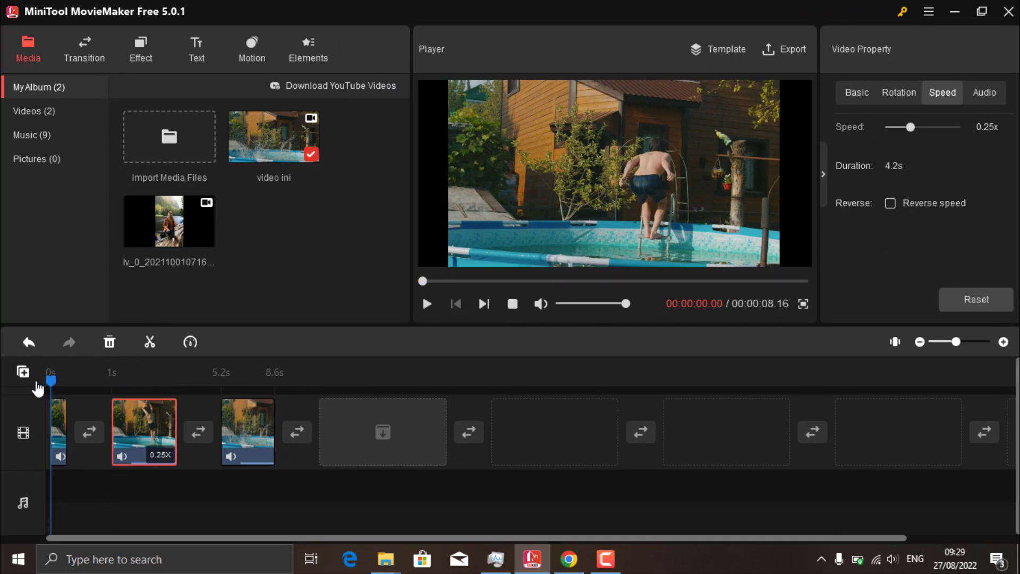
{"action": "left_click", "coordinate": [428, 304]}
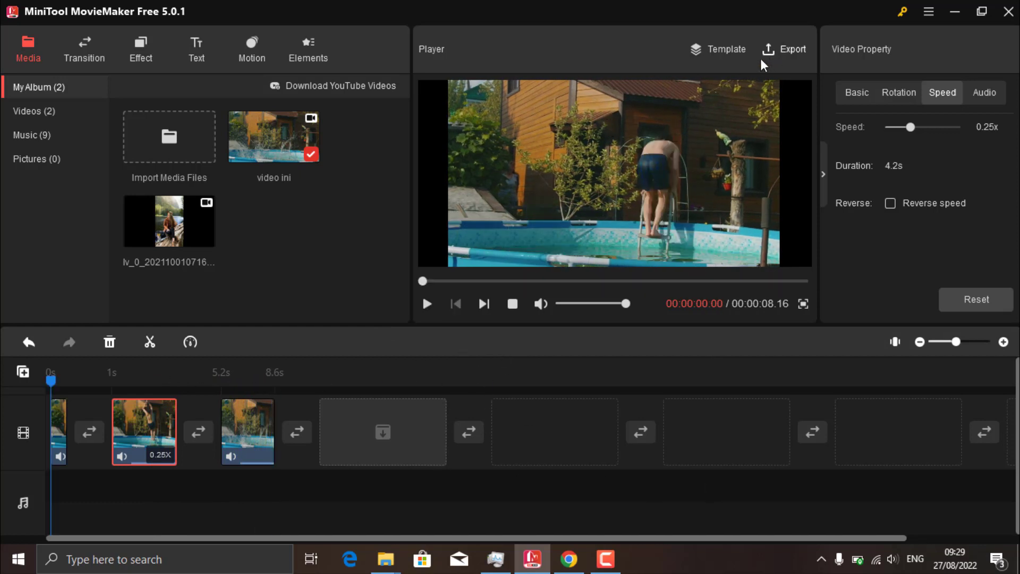
Set the export to PC as MP4 and name the movie 'Slow Motion Videos'
{"action": "left_click", "coordinate": [794, 49]}
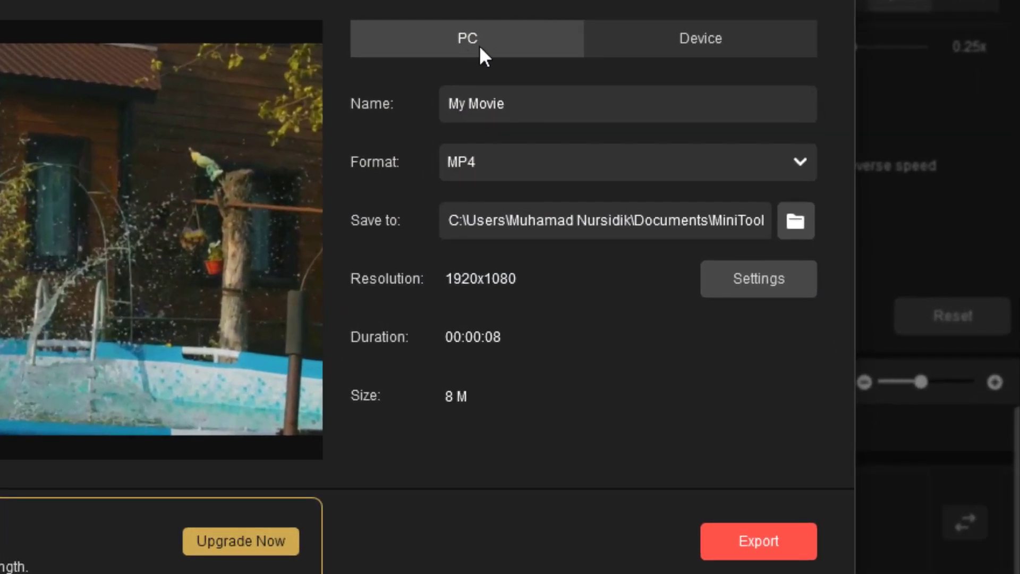
{"action": "left_click", "coordinate": [678, 42]}
{"action": "left_click", "coordinate": [471, 29]}
{"action": "left_click_drag", "start_coordinate": [508, 94], "coordinate": [335, 100]}
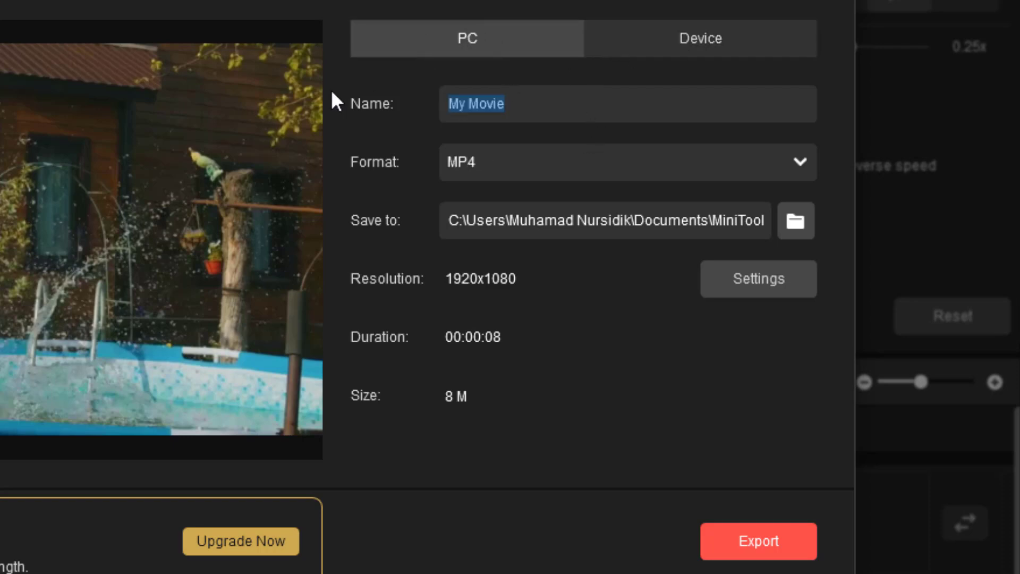
{"action": "type", "text": "Slow M"}
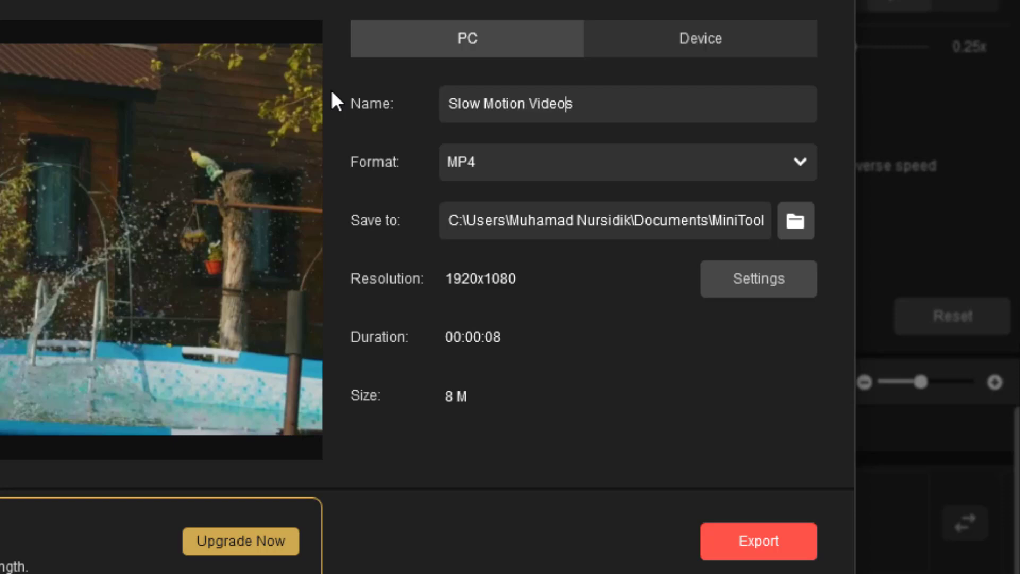
{"action": "left_click", "coordinate": [554, 157]}
{"action": "left_click", "coordinate": [533, 198]}
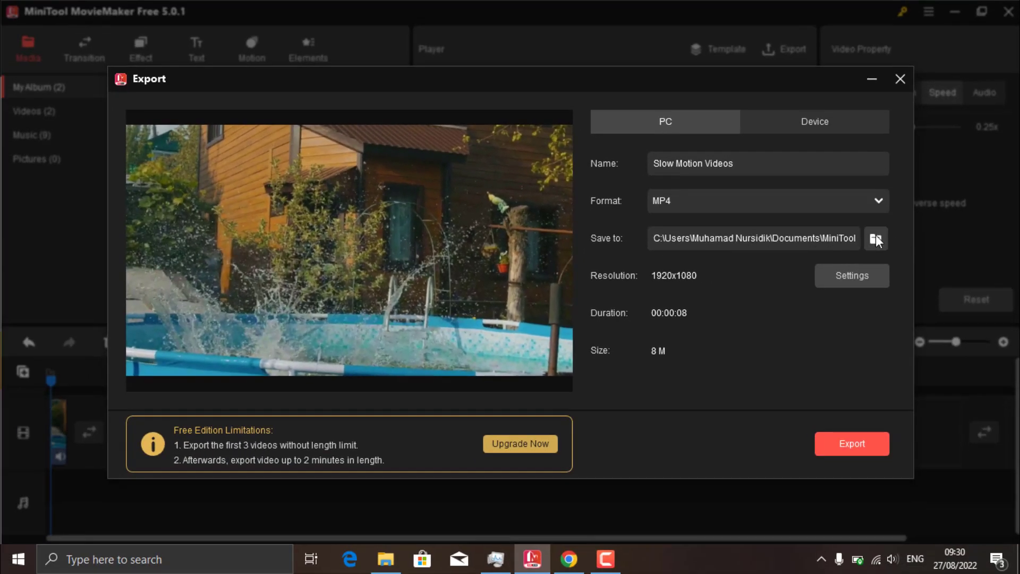
Choose This PC > Videos as the export save location
{"action": "left_click", "coordinate": [875, 239]}
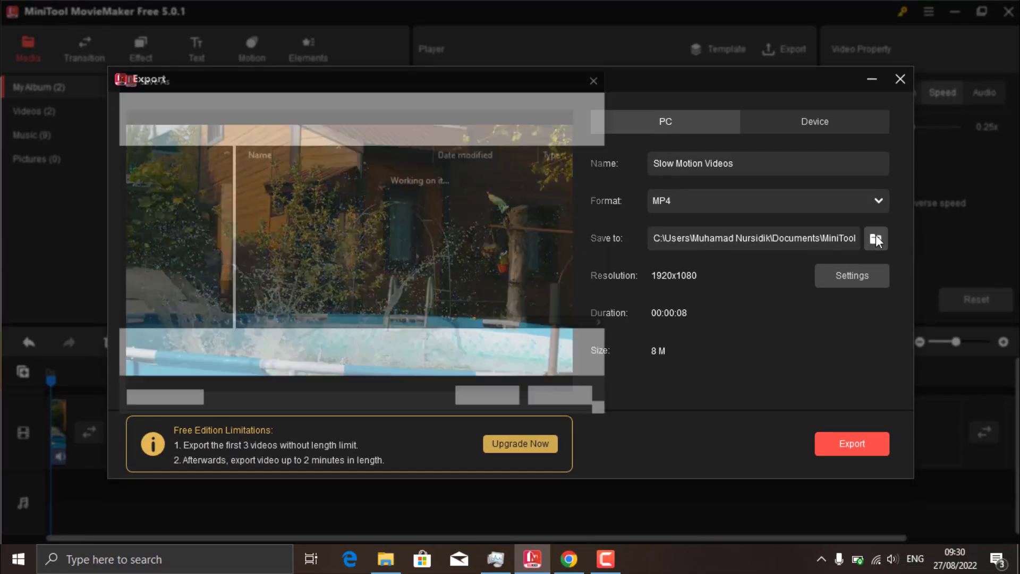
{"action": "scroll", "coordinate": [208, 229], "scroll_direction": "down", "scroll_amount": 3}
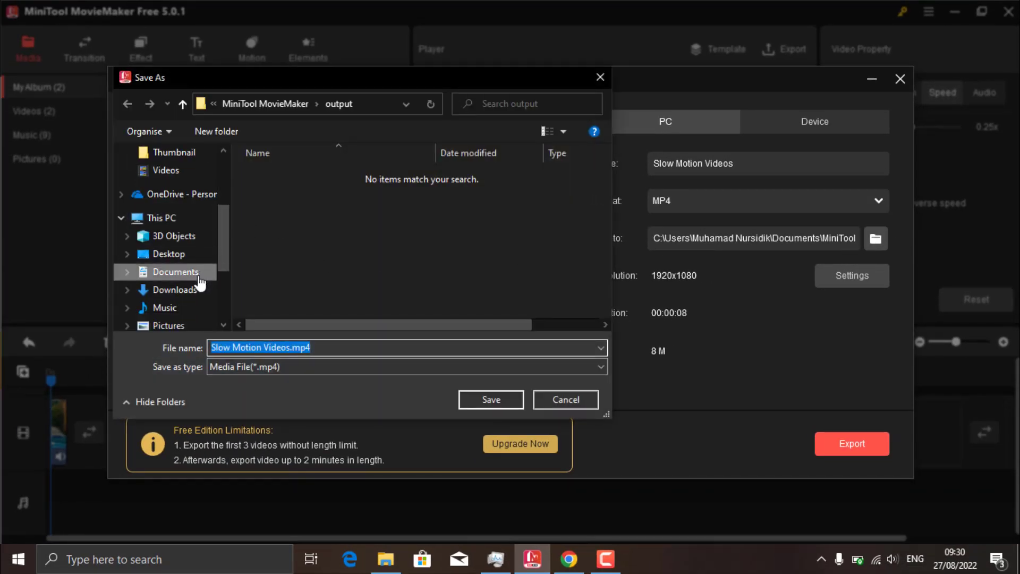
{"action": "left_click", "coordinate": [185, 313]}
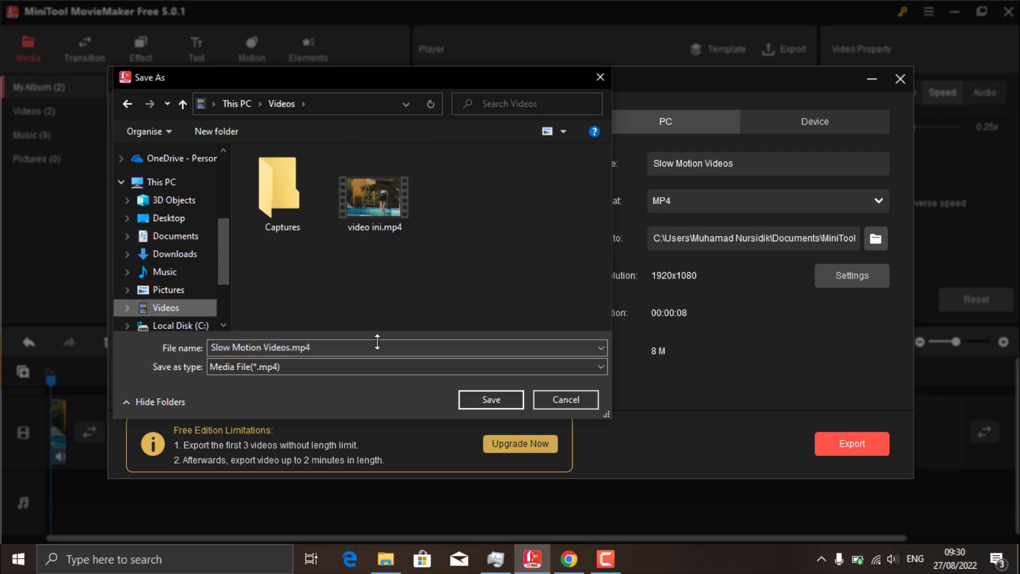
{"action": "left_click", "coordinate": [480, 399]}
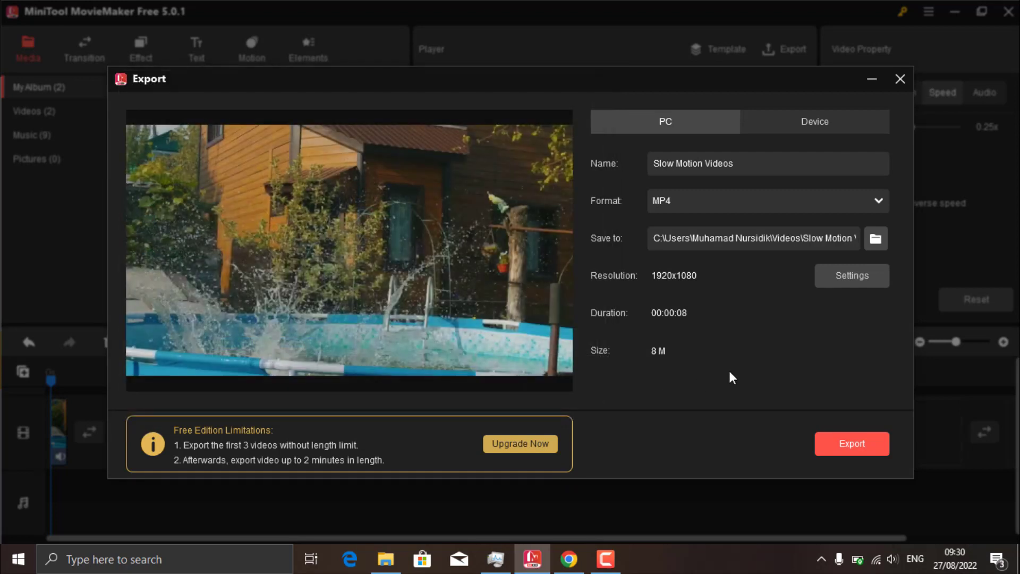
Keep 1920x1080 resolution in Settings and export the movie until 'Your movie is done!' appears
{"action": "left_click", "coordinate": [835, 272]}
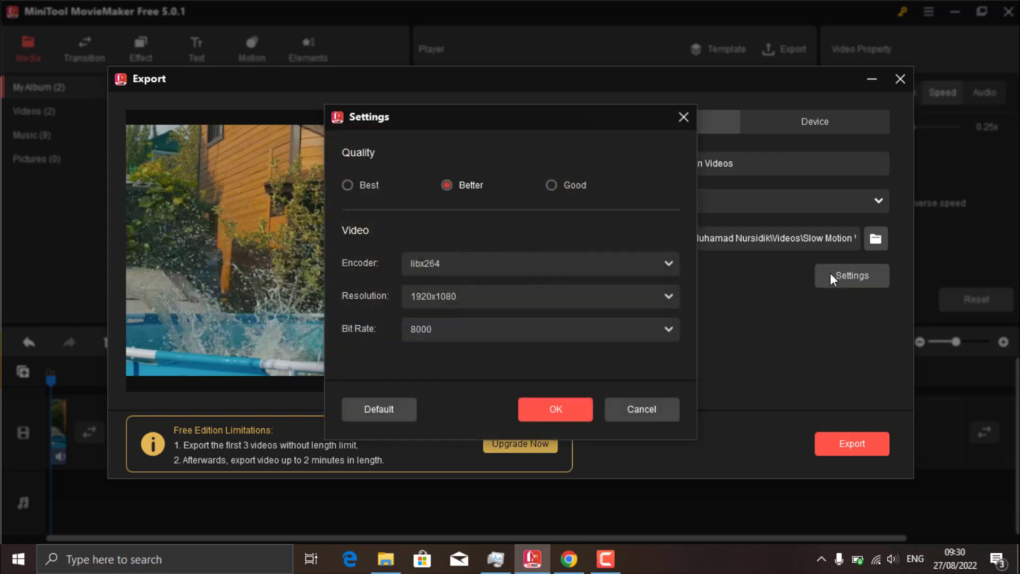
{"action": "left_click", "coordinate": [477, 301]}
{"action": "left_click", "coordinate": [461, 321]}
{"action": "left_click", "coordinate": [569, 408]}
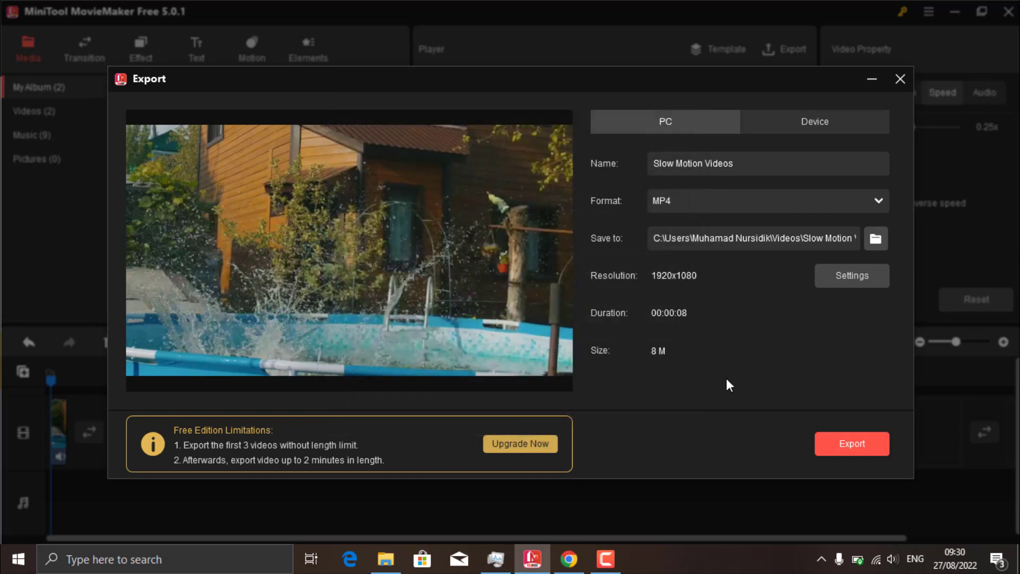
{"action": "left_click", "coordinate": [854, 447]}
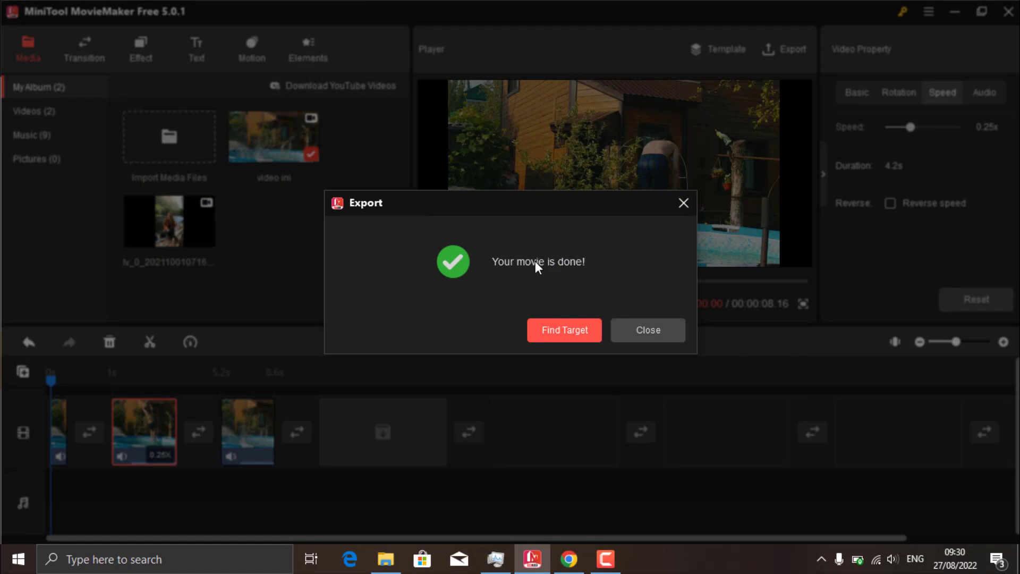
Play Slow Motion Videos.mp4 from the Videos folder, then switch back to MovieMaker
{"action": "left_click", "coordinate": [652, 333]}
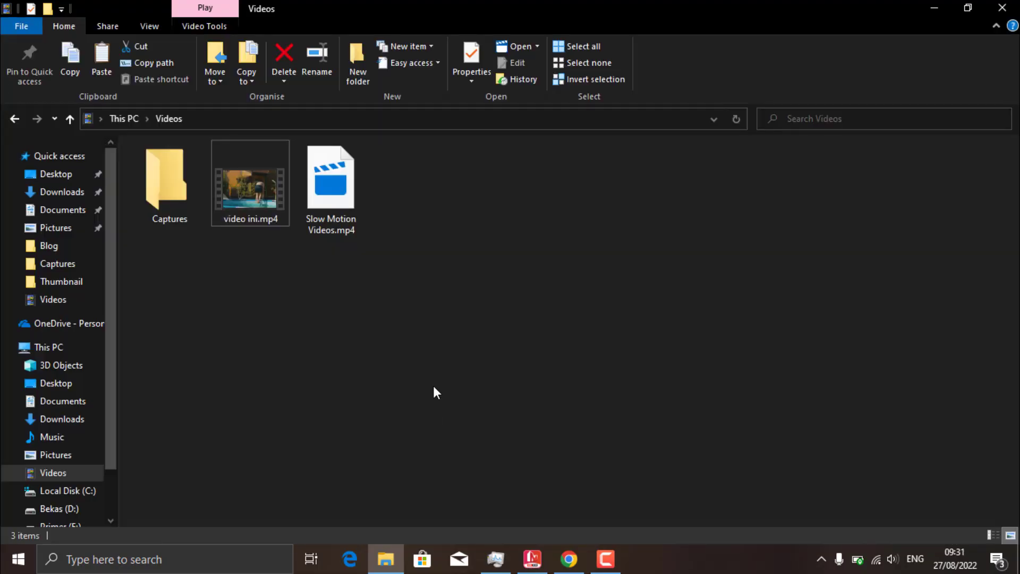
{"action": "left_click", "coordinate": [334, 203]}
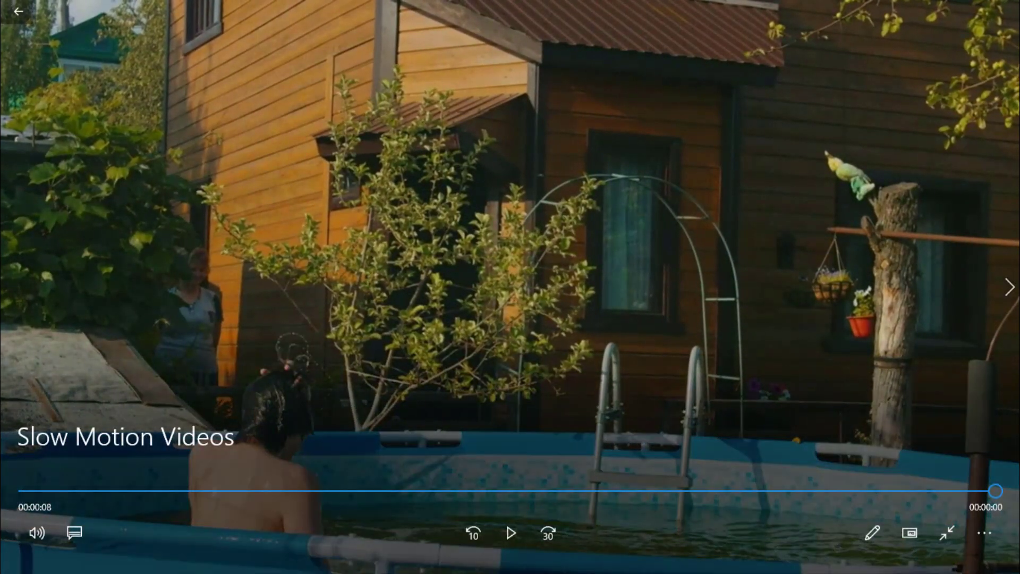
{"action": "key", "text": "alt+F4"}
{"action": "left_click", "coordinate": [638, 319]}
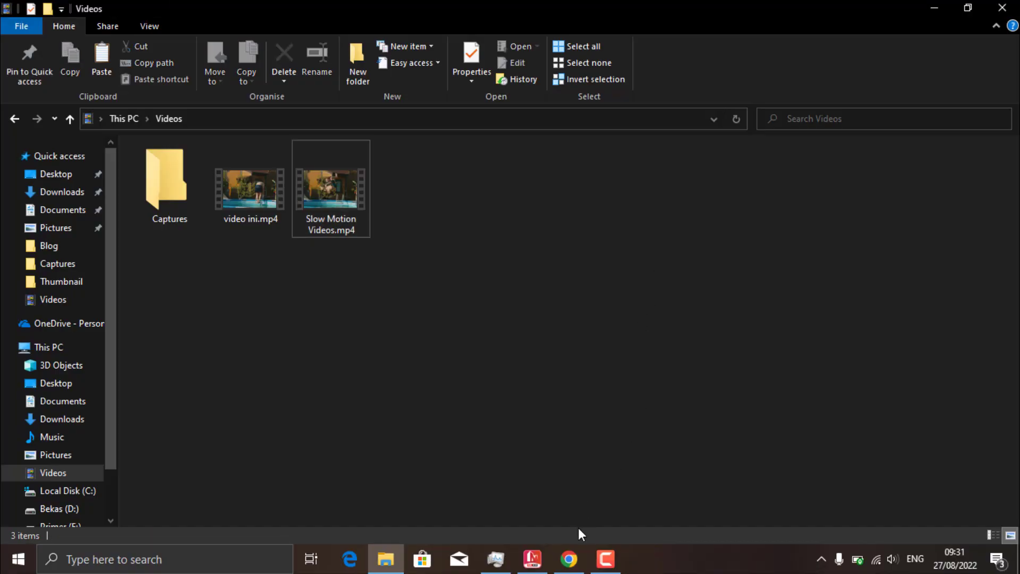
{"action": "left_click", "coordinate": [536, 560]}
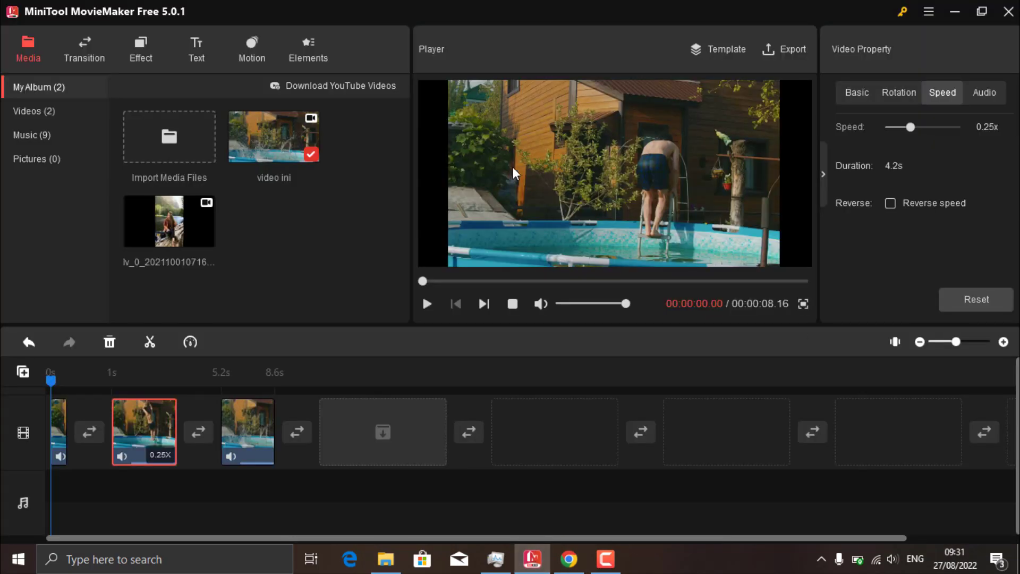